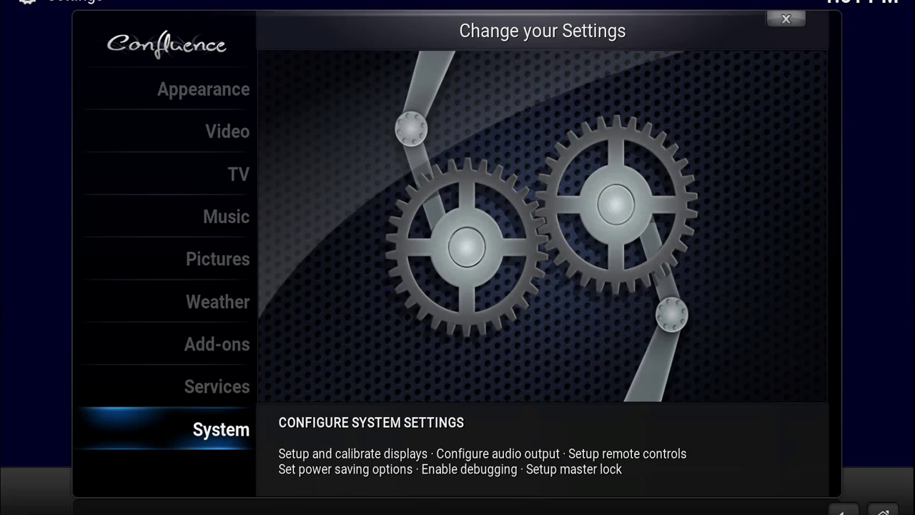
# Step: Open the video calibration tool from the video output category of the System settings
pyautogui.press('Return')
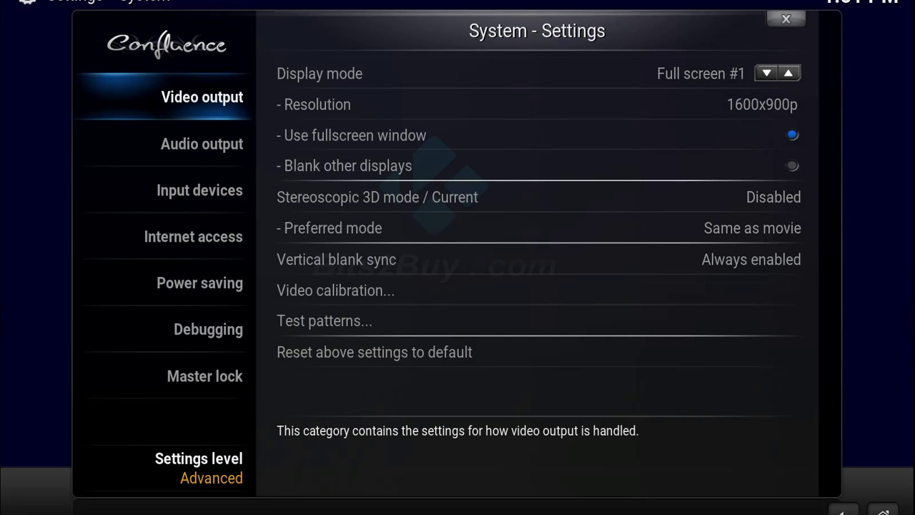
pyautogui.press('Right')
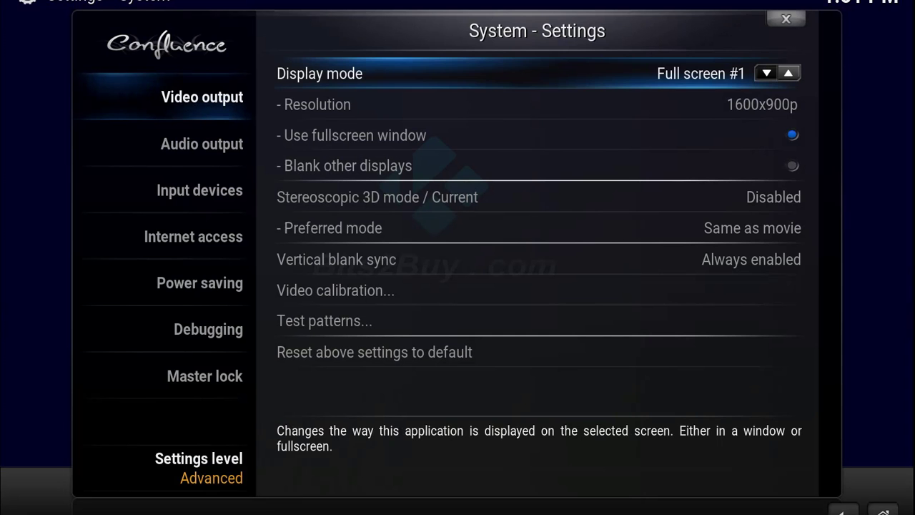
pyautogui.press('Down')
pyautogui.press('Down')
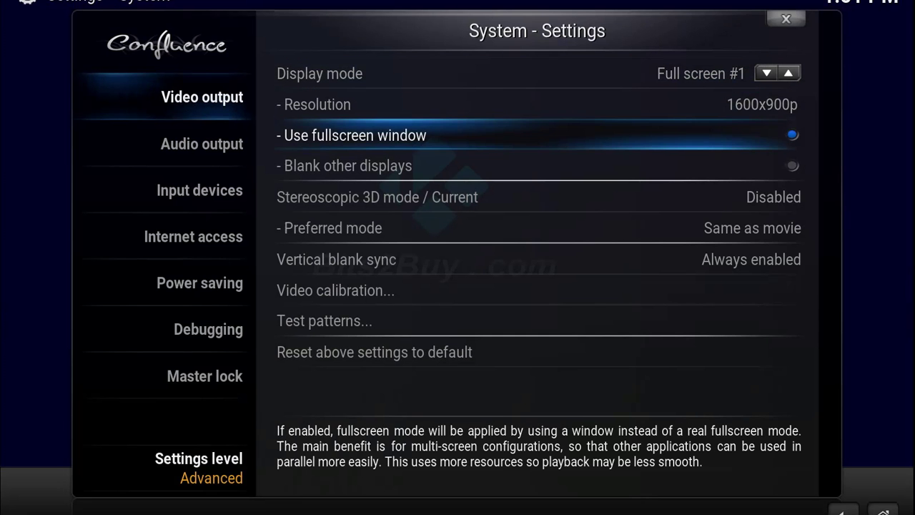
pyautogui.press('Down')
pyautogui.press('Down')
pyautogui.press('Down')
pyautogui.press('Down')
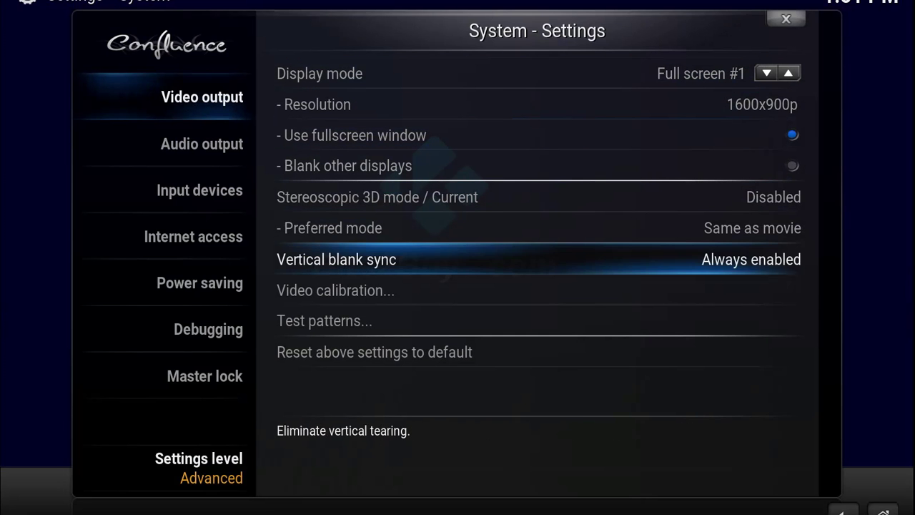
pyautogui.press('Down')
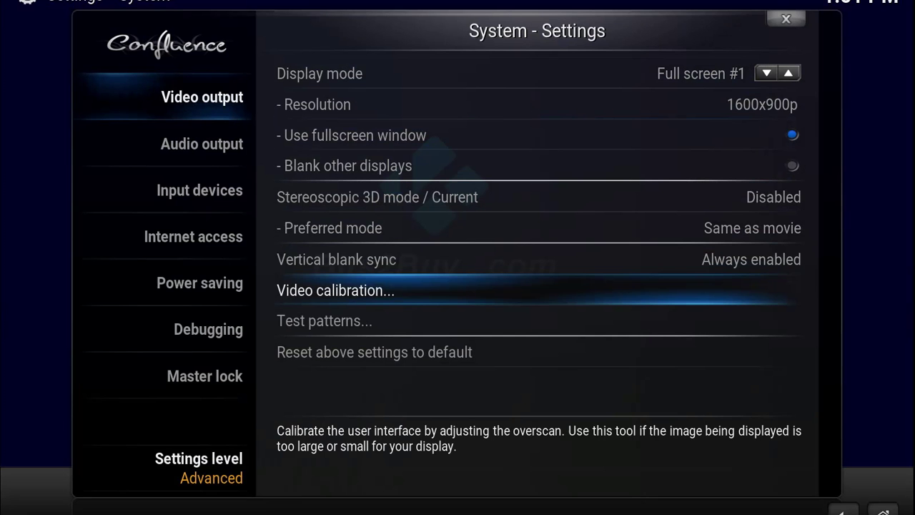
pyautogui.press('Return')
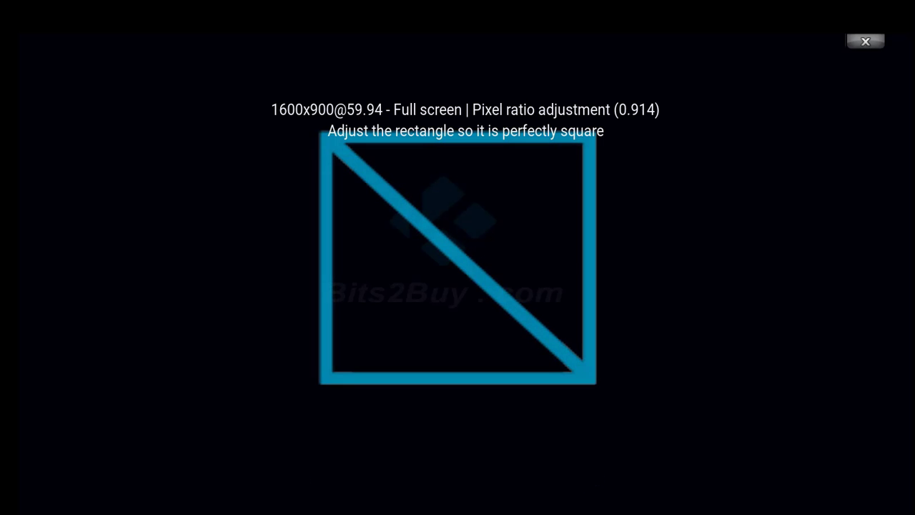
# Step: Switch to the top-left overscan adjustment and set its horizontal compensation to 1
pyautogui.press('Return')
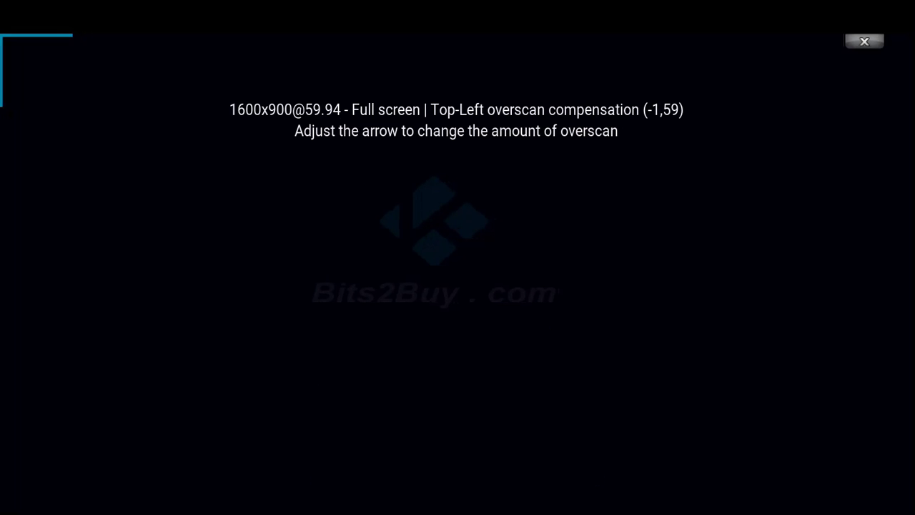
pyautogui.press('Left')
pyautogui.press('Left')
pyautogui.press('Left')
pyautogui.press('Left')
pyautogui.press('Left')
pyautogui.press('Left')
pyautogui.press('Left')
pyautogui.press('Left')
pyautogui.press('Left')
pyautogui.press('Left')
pyautogui.press('Left')
pyautogui.press('Left')
pyautogui.press('Left')
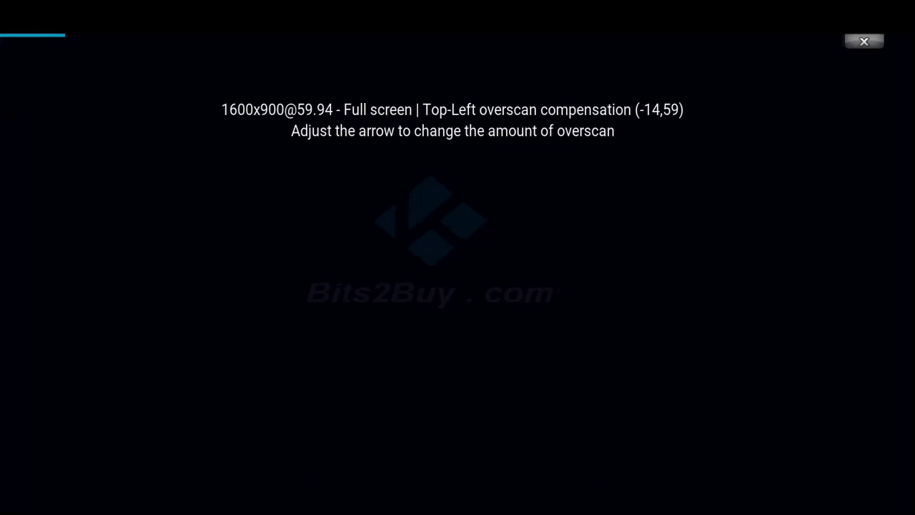
pyautogui.press('Right')
pyautogui.press('Right')
pyautogui.press('Right')
pyautogui.press('Right')
pyautogui.press('Right')
pyautogui.press('Right')
pyautogui.press('Right')
pyautogui.press('Right')
pyautogui.press('Right')
pyautogui.press('Right')
pyautogui.press('Right')
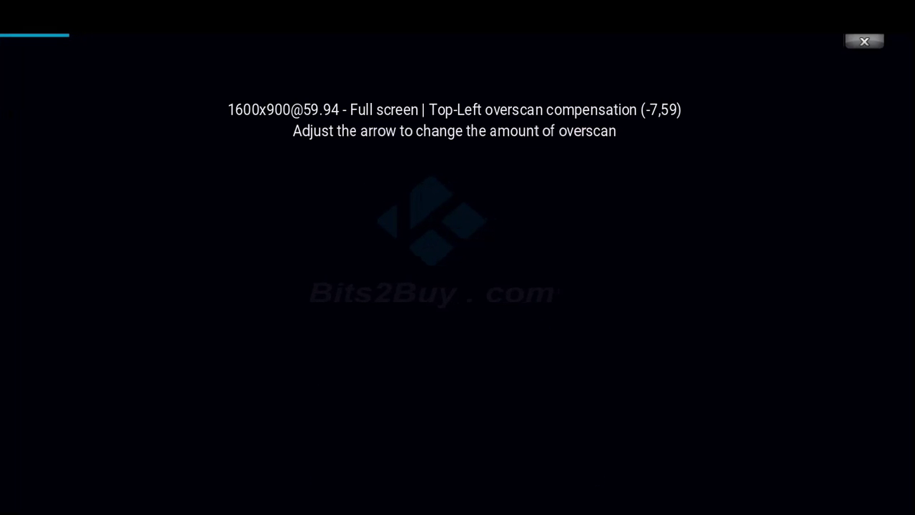
pyautogui.press('Right')
pyautogui.press('Right')
pyautogui.press('Right')
pyautogui.press('Right')
# Step: Set the vertical compensation of the top-left overscan to 0 so the corner marker meets the screen's upper edge
pyautogui.press('Up')
pyautogui.press('Up')
pyautogui.press('Up')
pyautogui.press('Up')
pyautogui.press('Up')
pyautogui.press('Up')
pyautogui.press('Up')
pyautogui.press('Up')
pyautogui.press('Up')
pyautogui.press('Up')
pyautogui.press('Up')
pyautogui.press('Up')
pyautogui.press('Up')
pyautogui.press('Up')
pyautogui.press('Up')
pyautogui.press('Up')
pyautogui.press('Up')
pyautogui.press('Up')
pyautogui.press('Up')
pyautogui.press('Up')
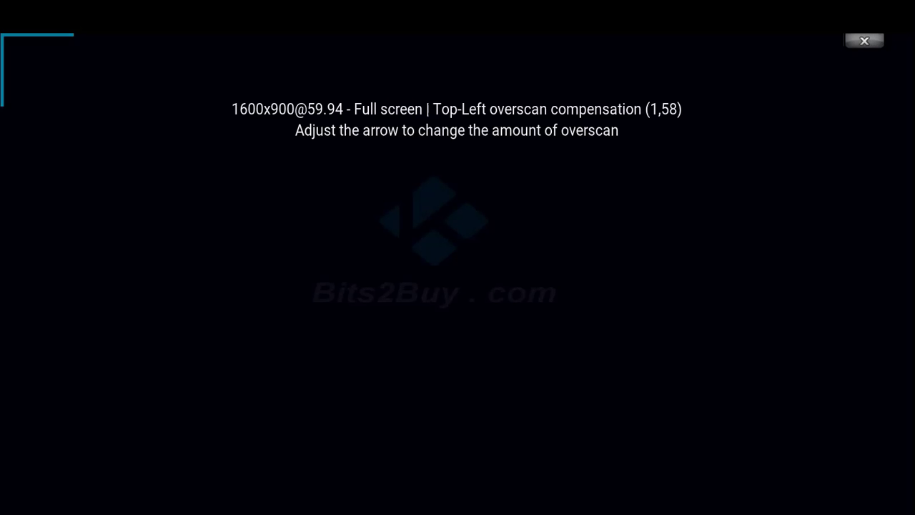
pyautogui.press('Up')
pyautogui.press('Up')
pyautogui.press('Up')
pyautogui.press('Up')
pyautogui.press('Up')
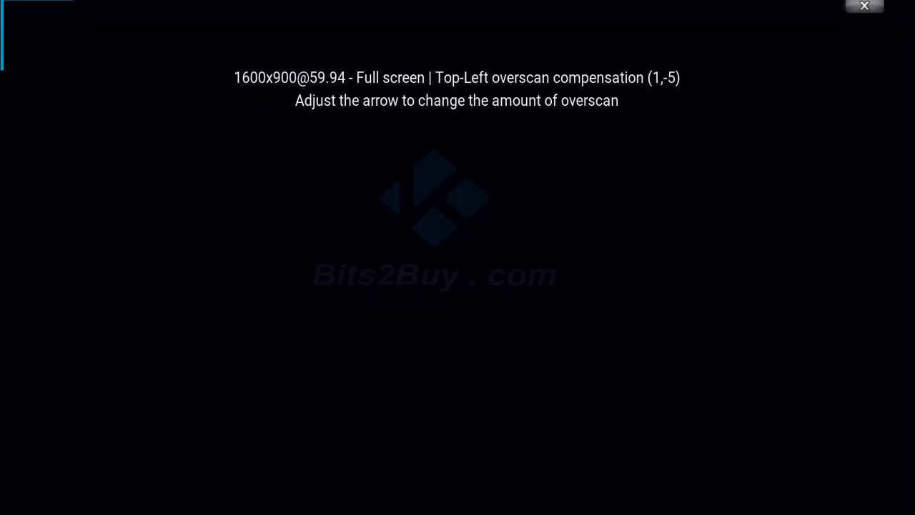
pyautogui.press('Down')
pyautogui.press('Down')
pyautogui.press('Down')
pyautogui.press('Down')
pyautogui.press('Down')
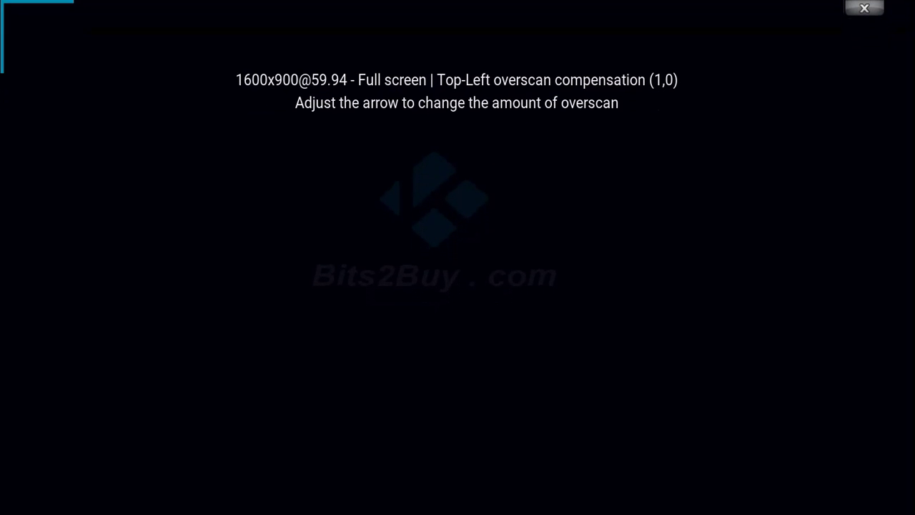
# Step: Switch to the bottom-right overscan adjustment and move its corner marker out to the screen's lower-right corner
pyautogui.press('Return')
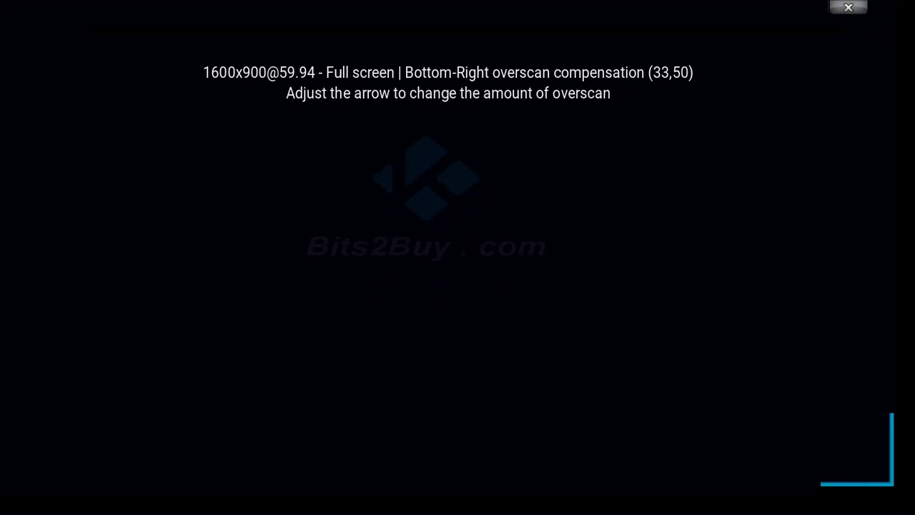
pyautogui.press('Right')
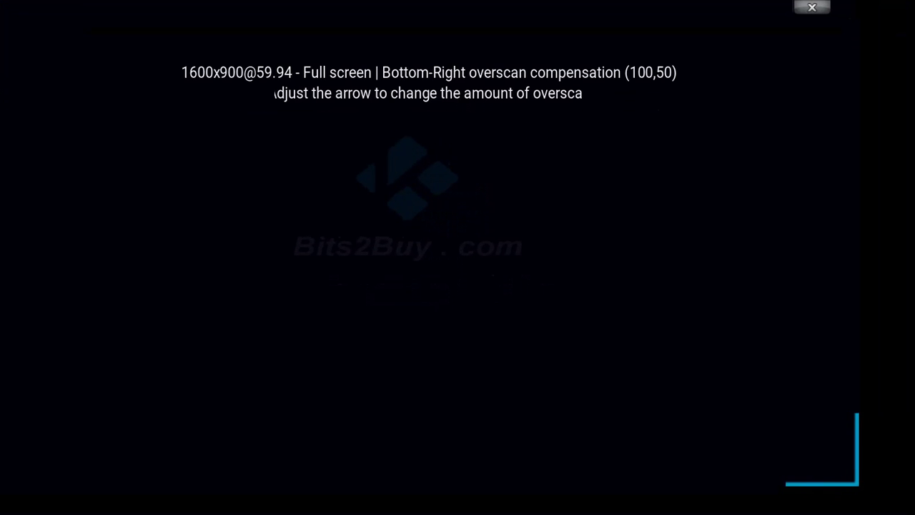
pyautogui.press('Right')
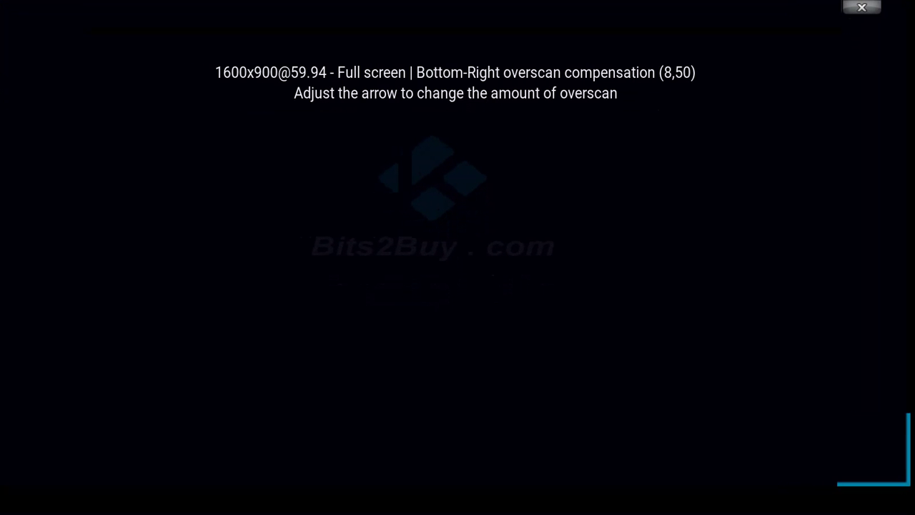
pyautogui.press('Right')
pyautogui.press('Right')
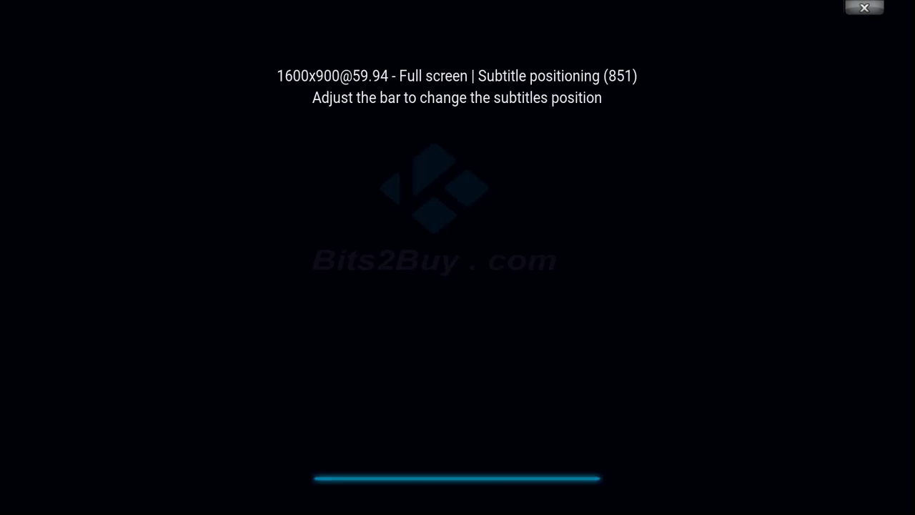
# Step: Set the subtitle positioning to 832 and continue to the pixel ratio adjustment
pyautogui.press('Down')
pyautogui.press('Down')
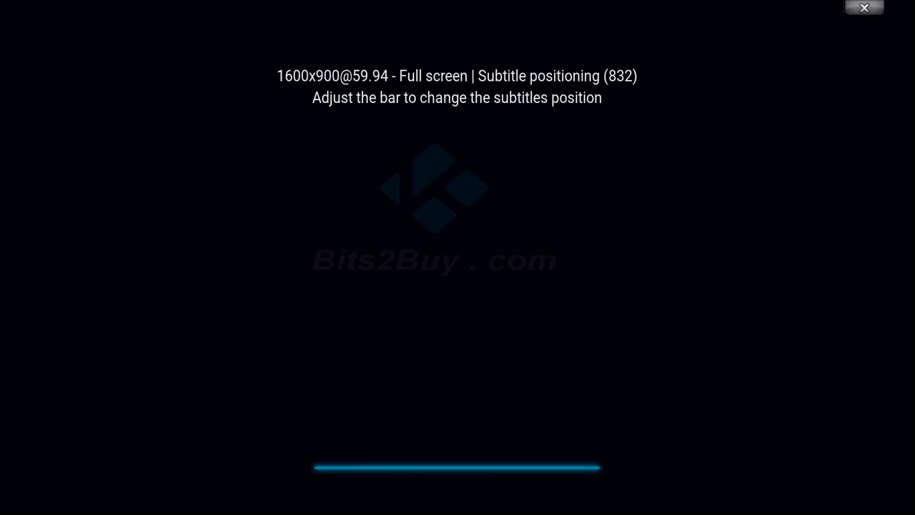
pyautogui.press('Return')
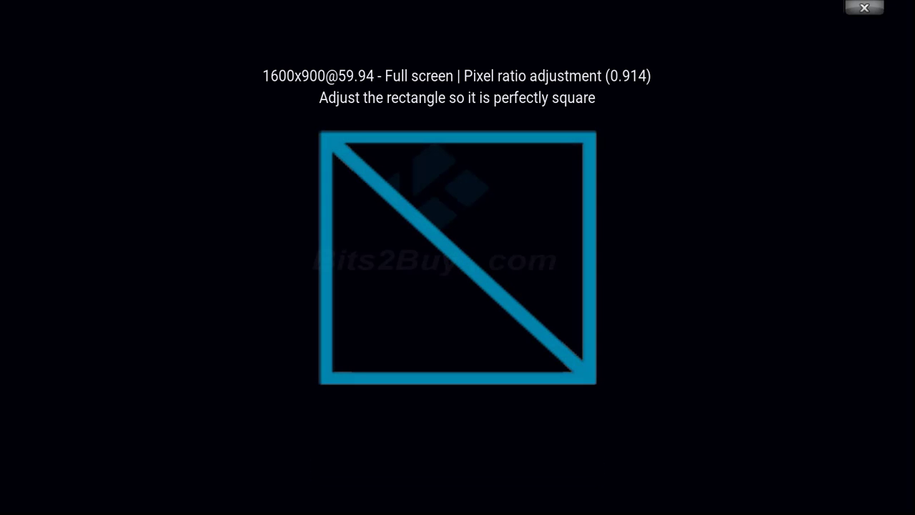
# Step: Adjust the pixel ratio until the rectangle is perfectly square, and leave the settings for the home screen
pyautogui.press('Left')
pyautogui.press('Left')
pyautogui.press('Left')
pyautogui.press('Left')
pyautogui.press('Left')
pyautogui.press('Left')
pyautogui.press('Left')
pyautogui.press('Left')
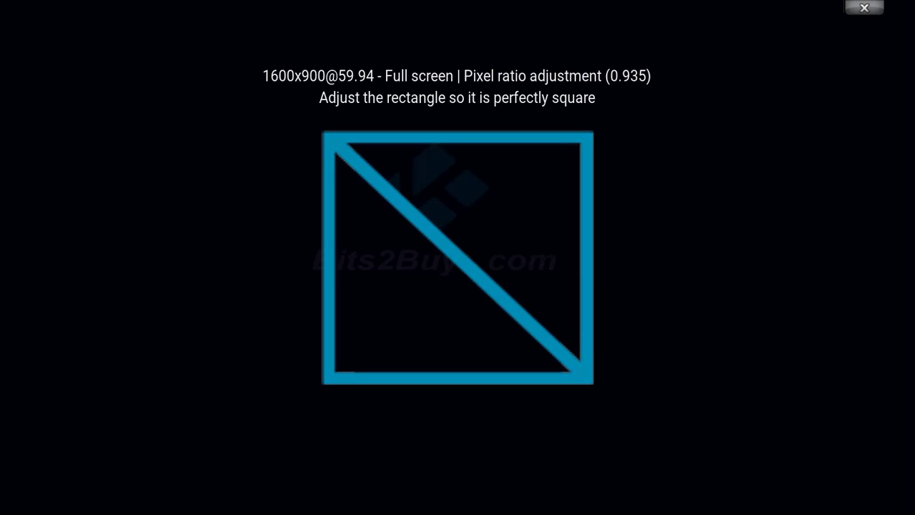
pyautogui.press('Right')
pyautogui.press('Right')
pyautogui.press('Right')
pyautogui.press('Right')
pyautogui.press('Right')
pyautogui.press('Right')
pyautogui.press('Right')
pyautogui.press('Right')
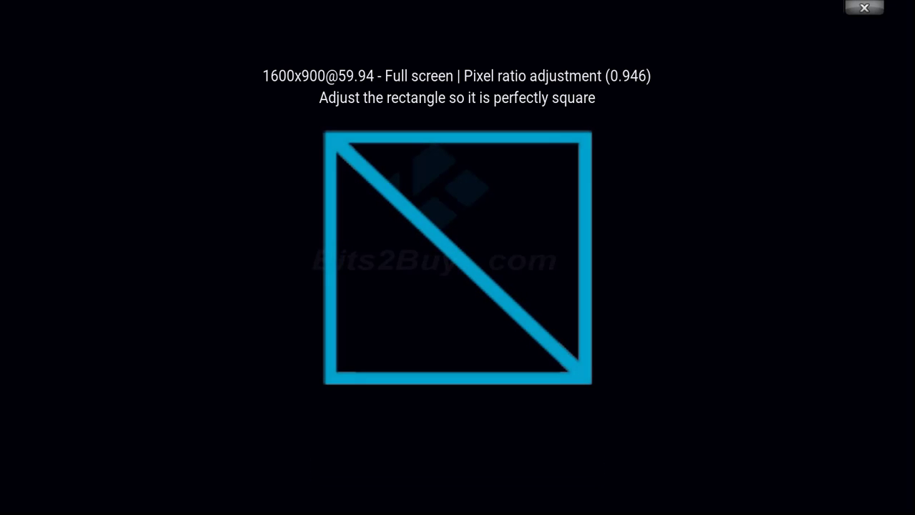
pyautogui.press('Right')
pyautogui.press('Right')
pyautogui.press('Right')
pyautogui.press('Right')
pyautogui.press('Right')
pyautogui.press('Right')
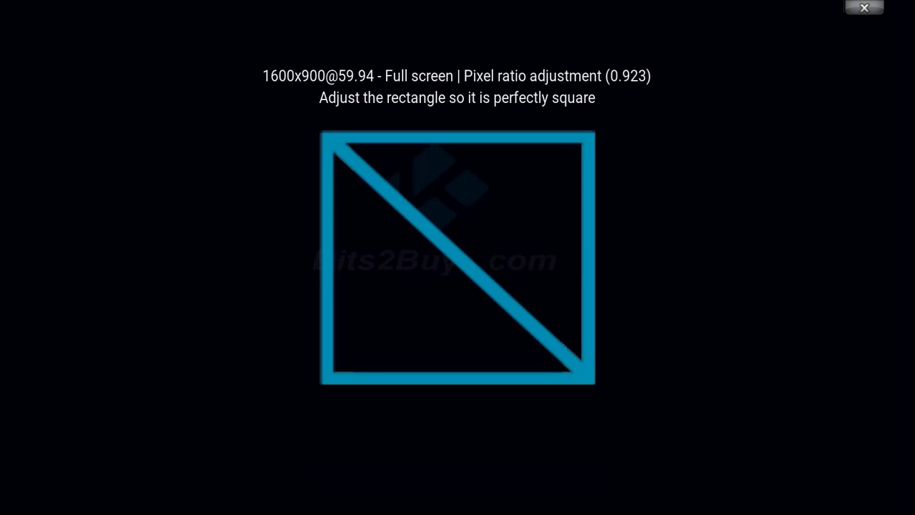
pyautogui.press('Right')
pyautogui.press('Right')
pyautogui.press('Right')
pyautogui.press('Right')
pyautogui.press('Left')
pyautogui.press('Left')
pyautogui.press('Left')
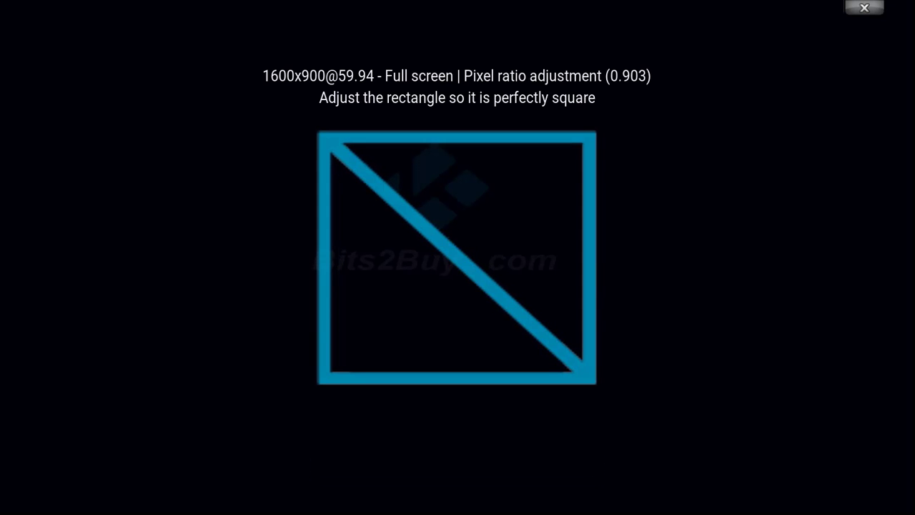
pyautogui.press('Left')
pyautogui.press('Left')
pyautogui.press('Left')
pyautogui.press('Left')
pyautogui.press('Left')
pyautogui.press('Left')
pyautogui.press('Left')
pyautogui.press('Left')
pyautogui.press('Left')
pyautogui.press('Left')
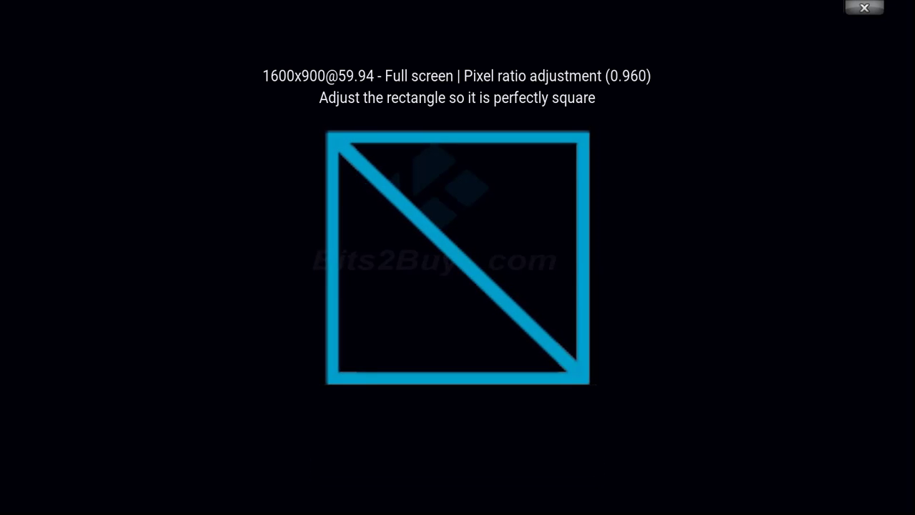
pyautogui.press('Left')
pyautogui.press('Left')
pyautogui.press('Left')
pyautogui.press('Left')
pyautogui.press('Left')
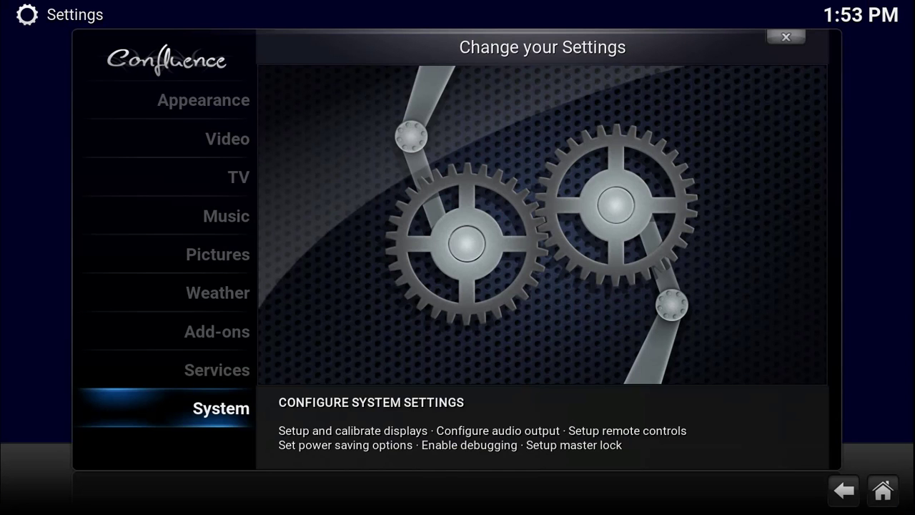
pyautogui.press('Escape')
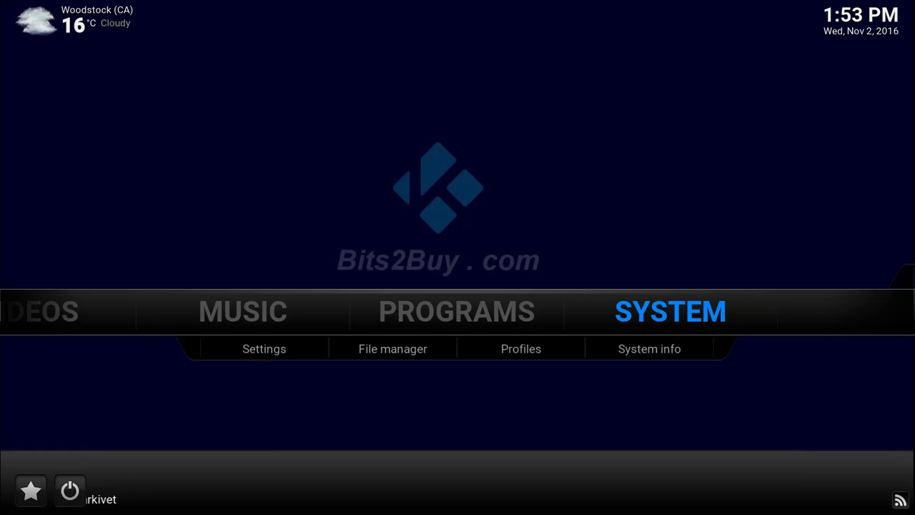